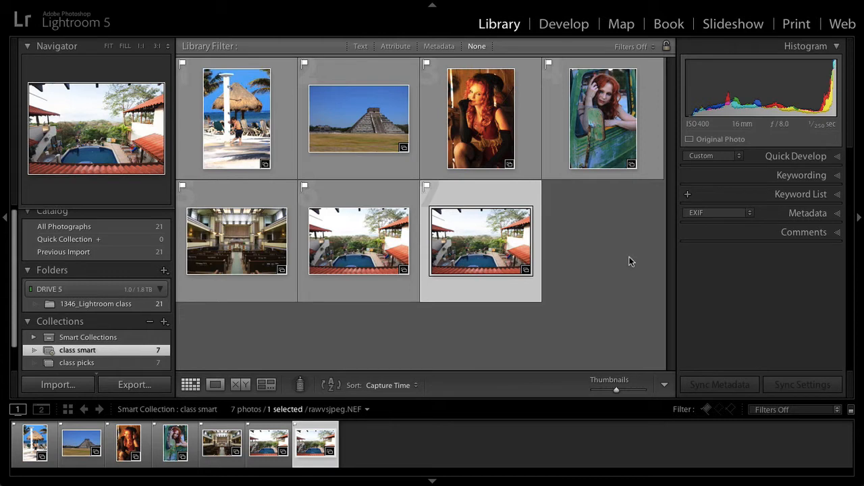
Step: Open the beach hut photo in Loupe view with all surrounding panels hidden and rate it one star
double_click(226, 121)
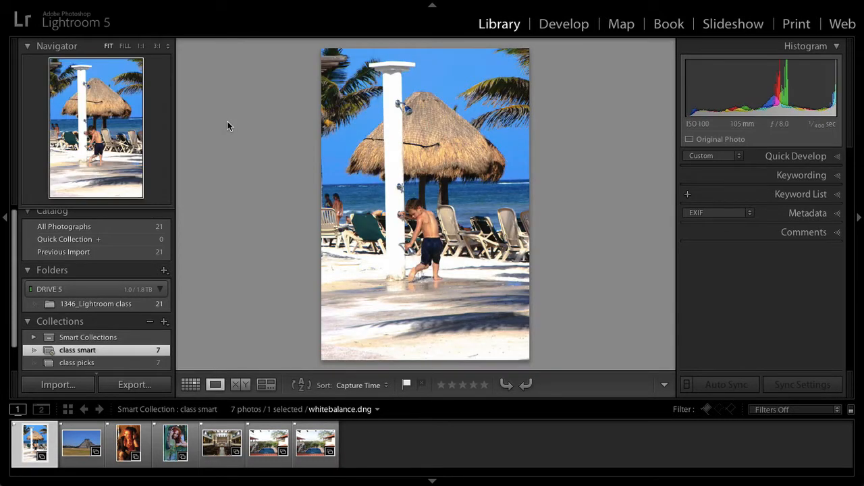
key("shift+Tab")
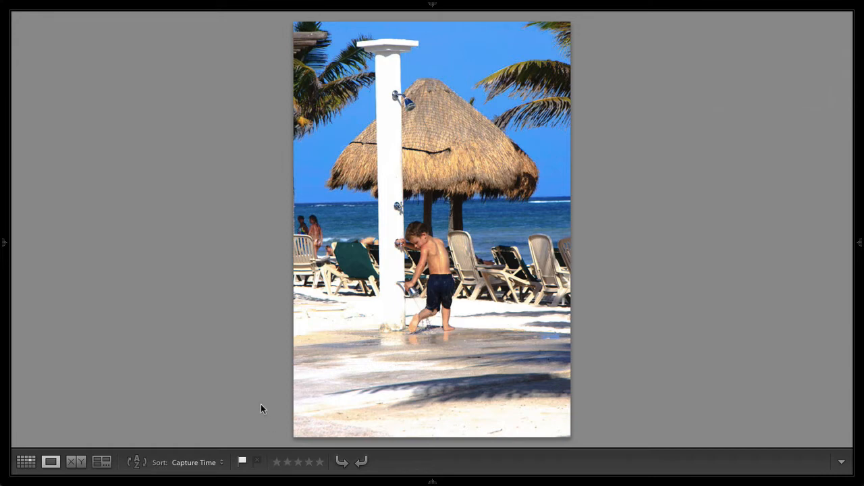
key("1")
key("Right")
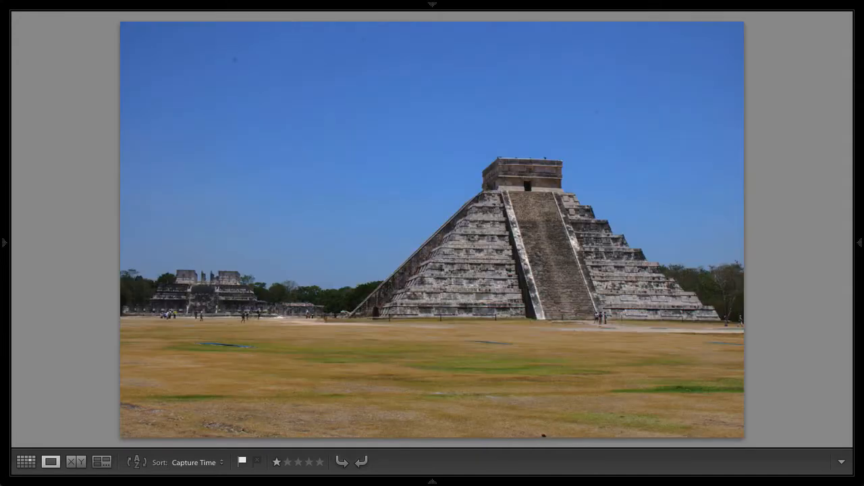
Step: Set the pyramid photo to no stars, rate the woman in the barn and the auditorium one star, and leave the truck portrait unrated
key("0")
key("Right")
key("1")
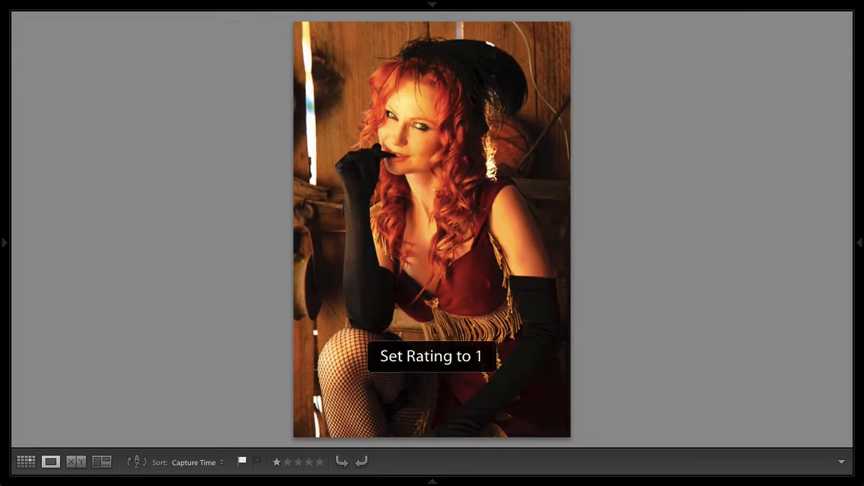
key("Right")
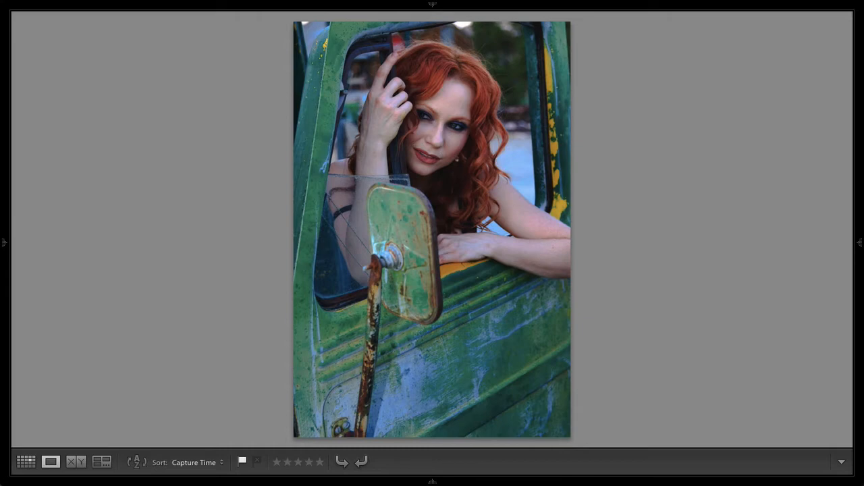
key("Right")
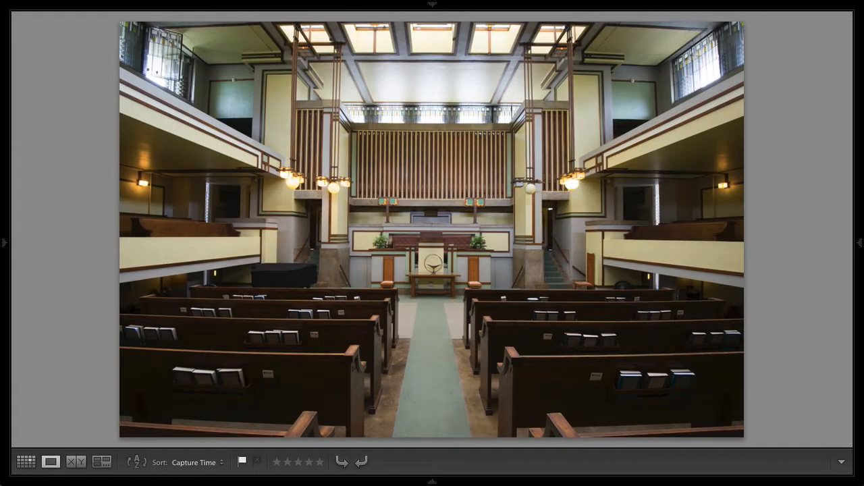
key("1")
key("Right")
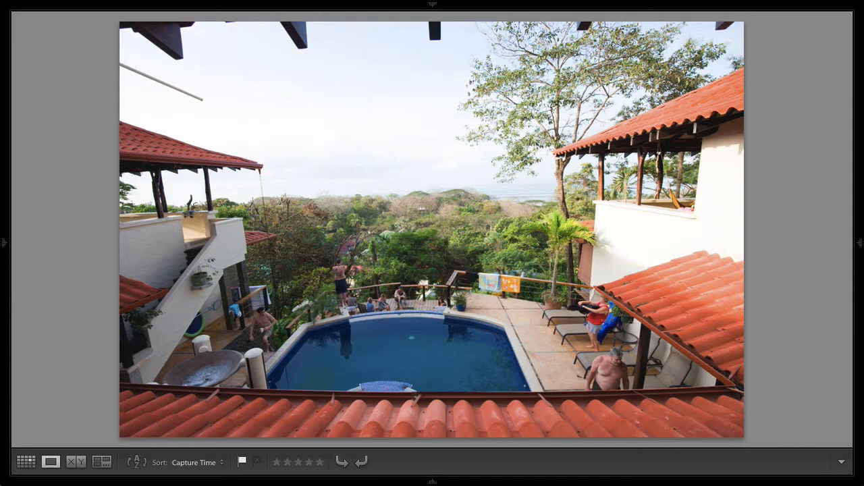
Step: Return to Grid view to check the star ratings under the thumbnails and bring the hidden panels back
key("g")
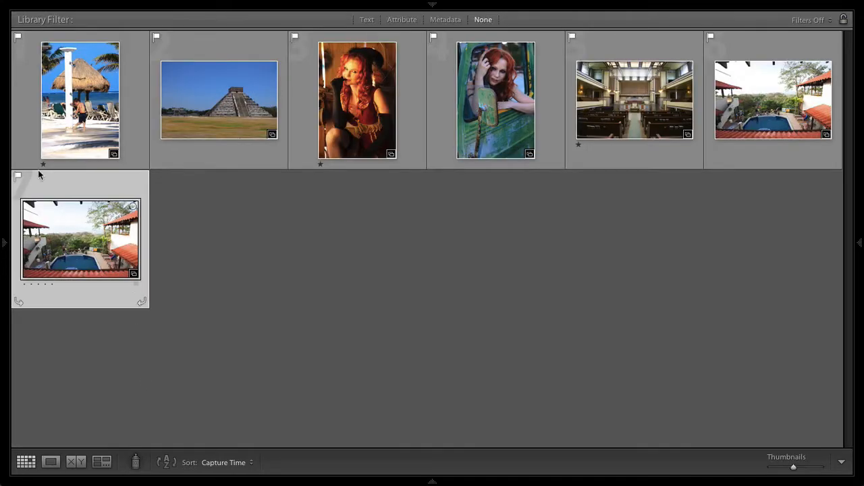
left_click(319, 164)
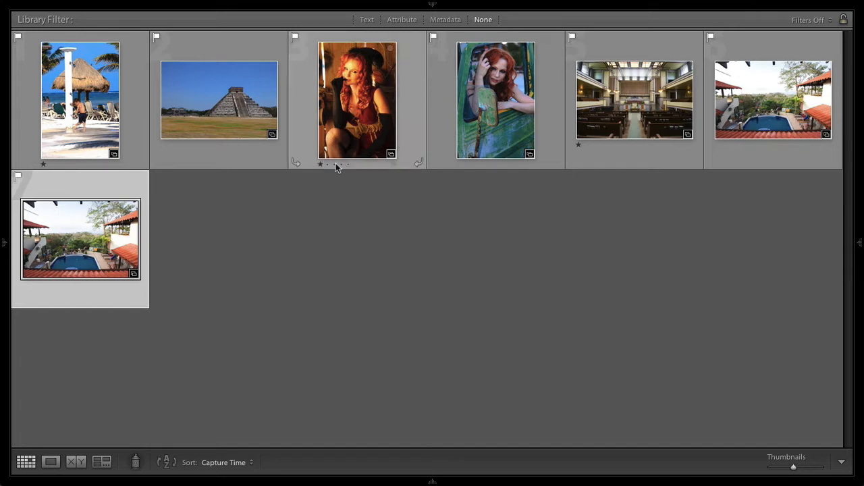
left_click(581, 145)
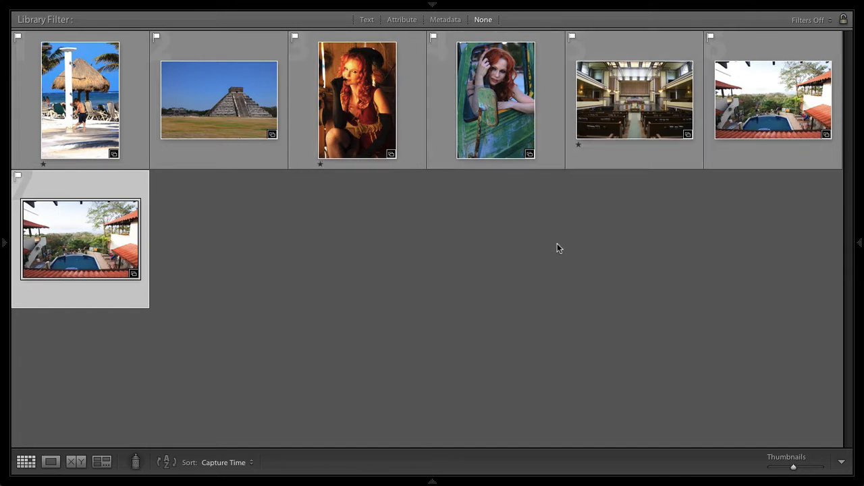
key("shift+Tab")
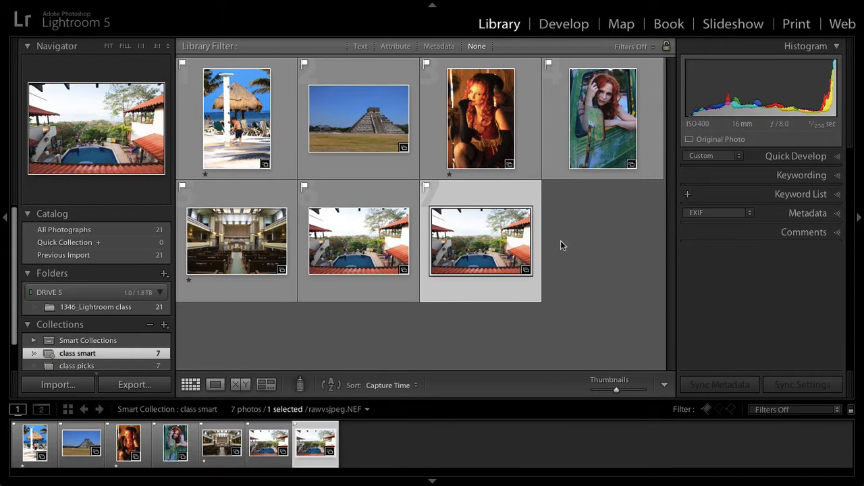
Step: Create a smart collection named "class stars" matching photos whose rating is one star and whose folder contains 1346
left_click(164, 326)
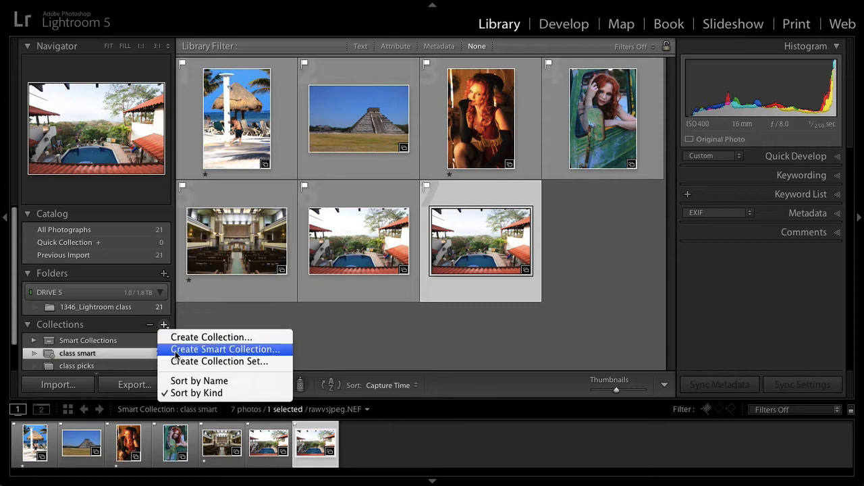
left_click(176, 348)
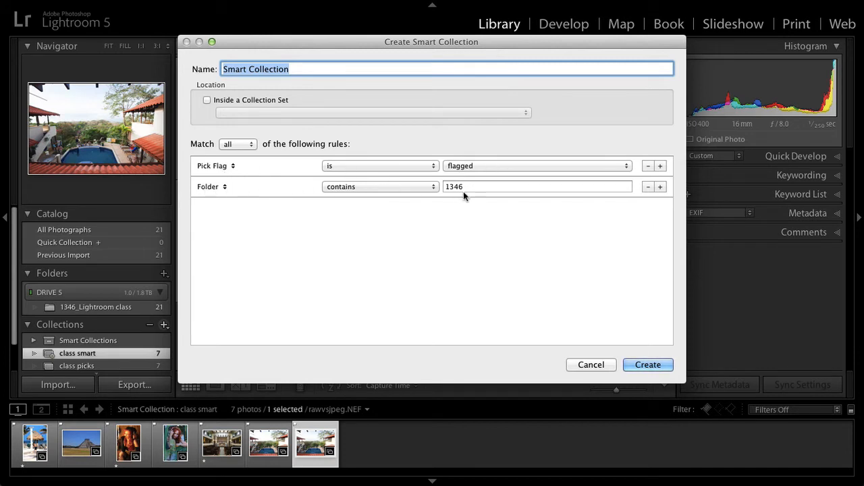
left_click(232, 166)
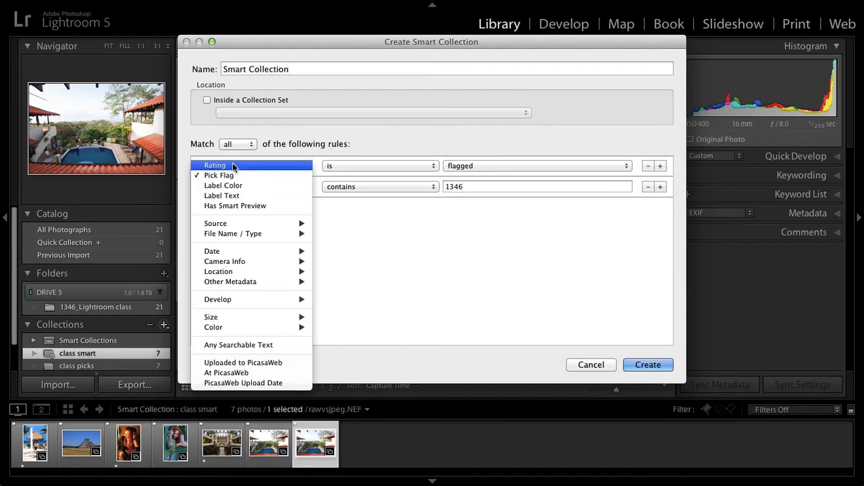
left_click(233, 166)
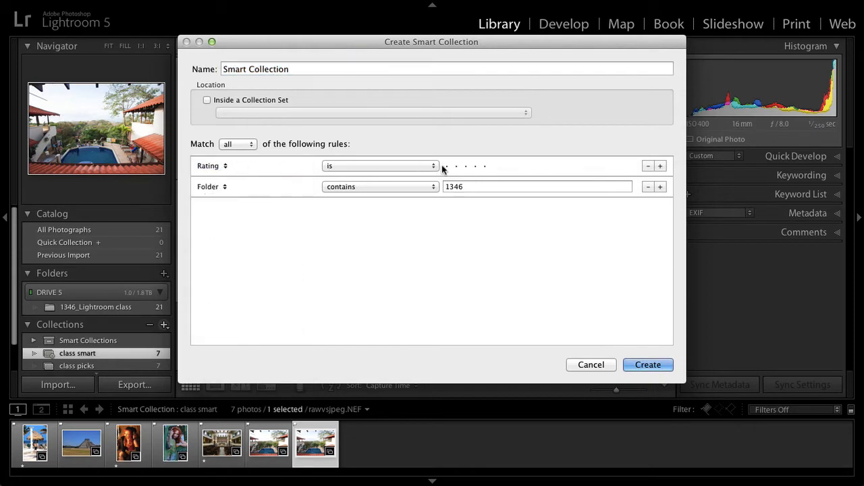
left_click(448, 167)
triple_click(251, 67)
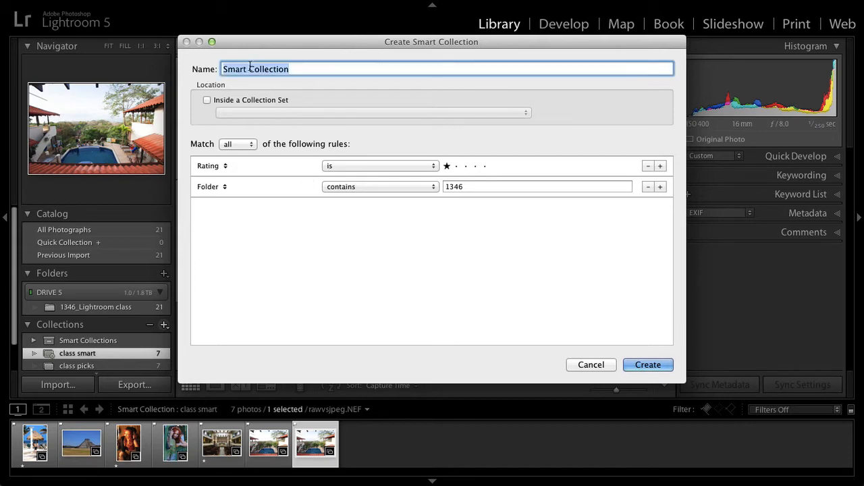
type("class stars")
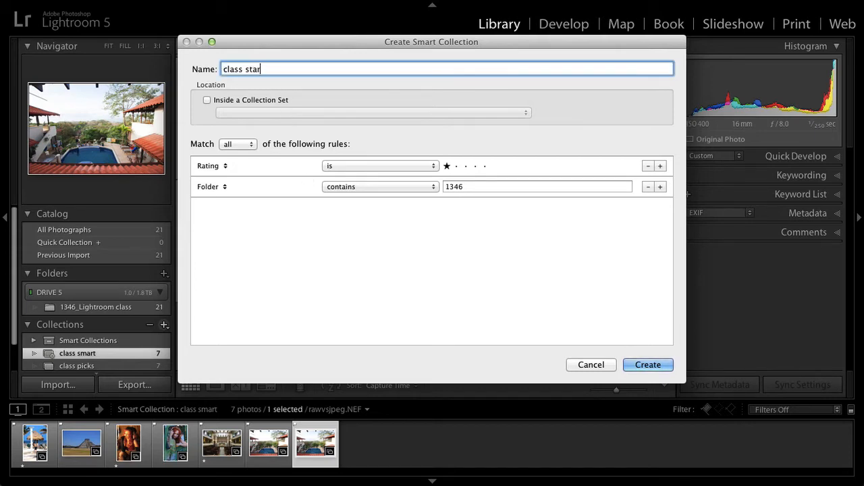
left_click(642, 364)
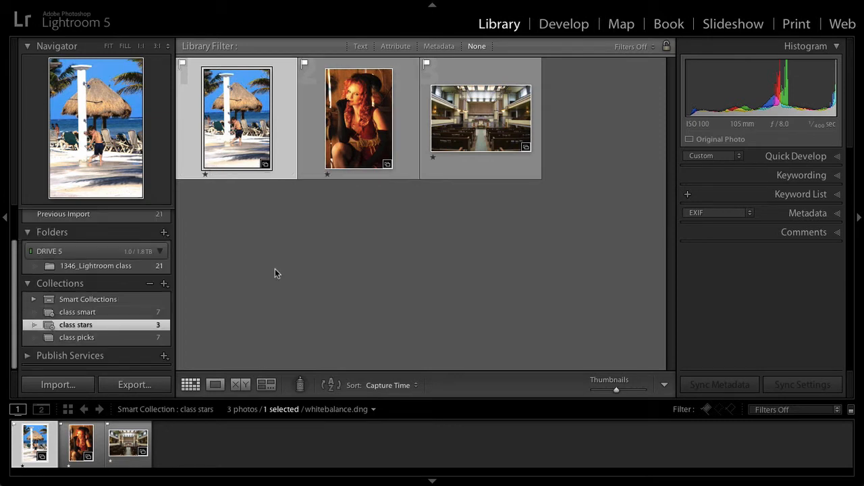
Step: Create a collection set named "1346_Lightroom Class Set" outside any other set
left_click(162, 284)
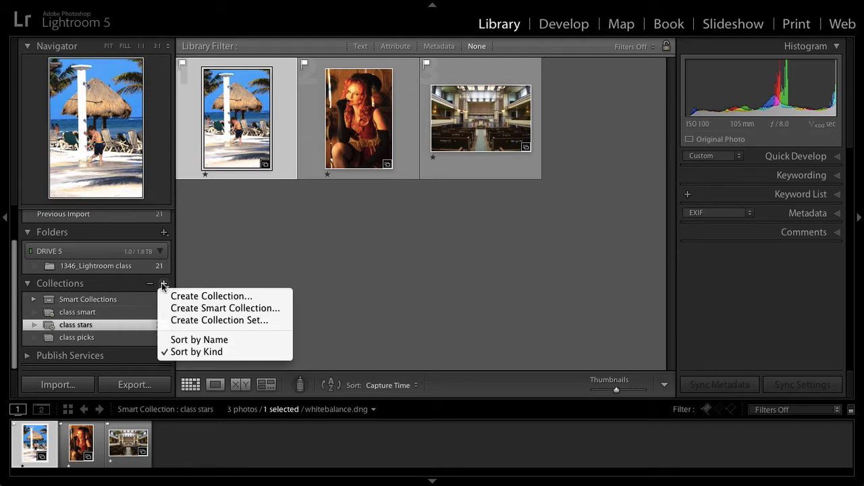
left_click(175, 322)
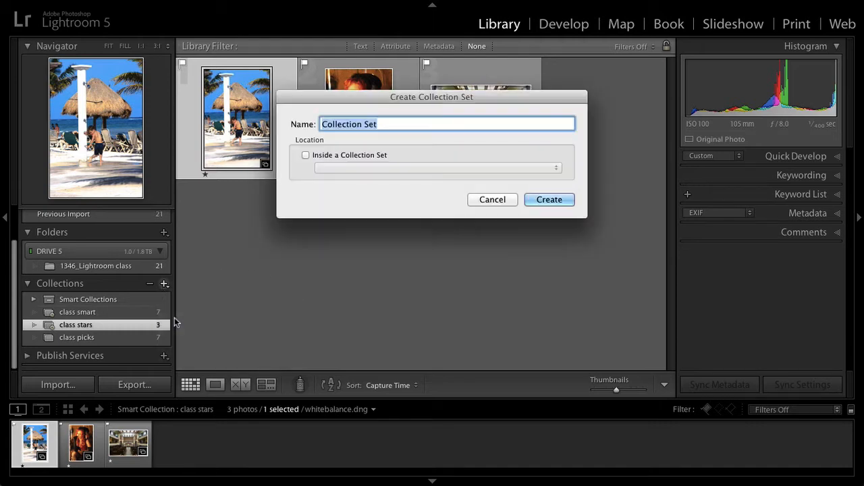
key("BackSpace")
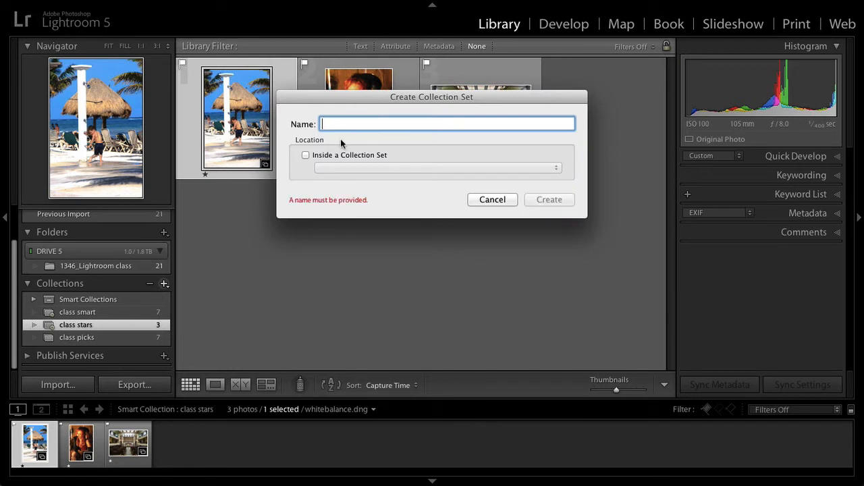
type("1346")
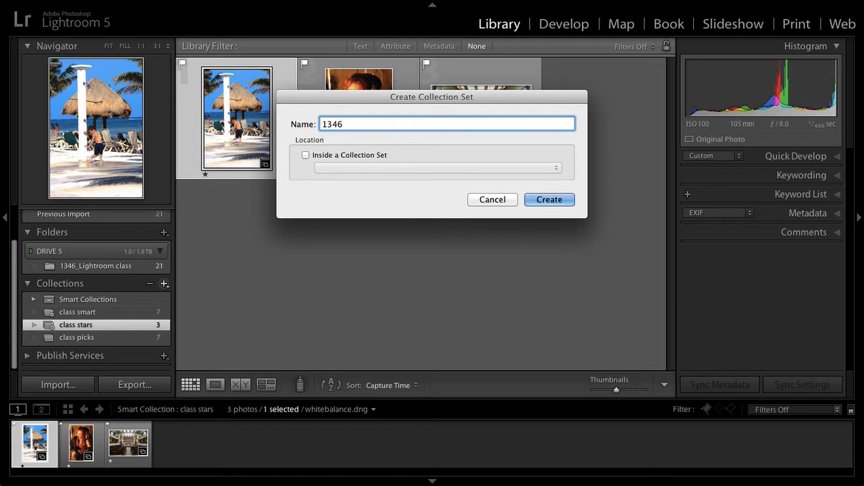
type("_L")
type("ightroom Class Set")
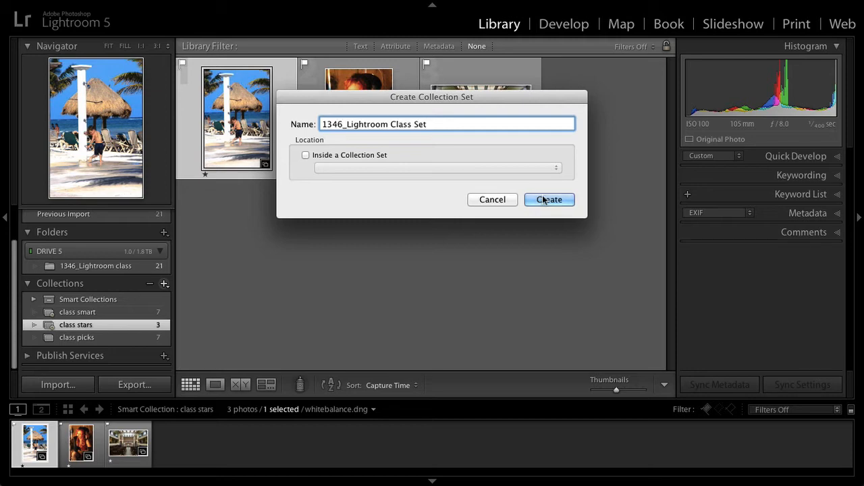
left_click(545, 200)
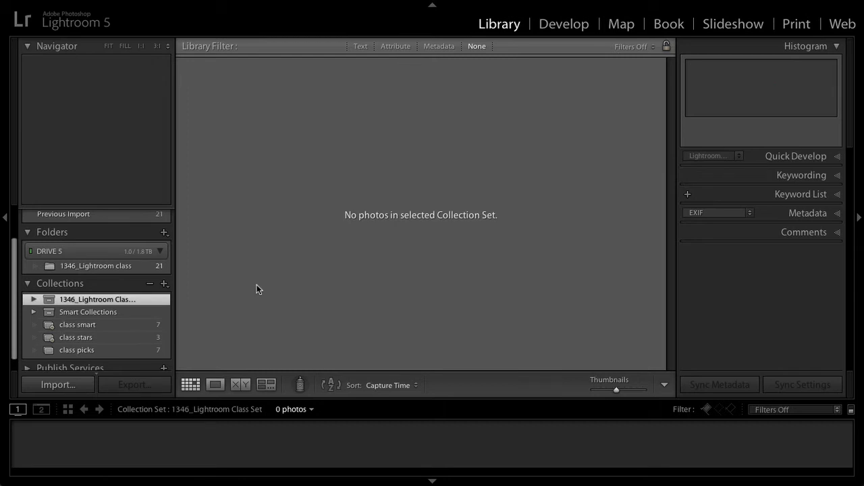
Step: Move the class smart, class stars and class picks collections into the 1346_Lightroom Class Set and collapse the set
mouse_move(74, 327)
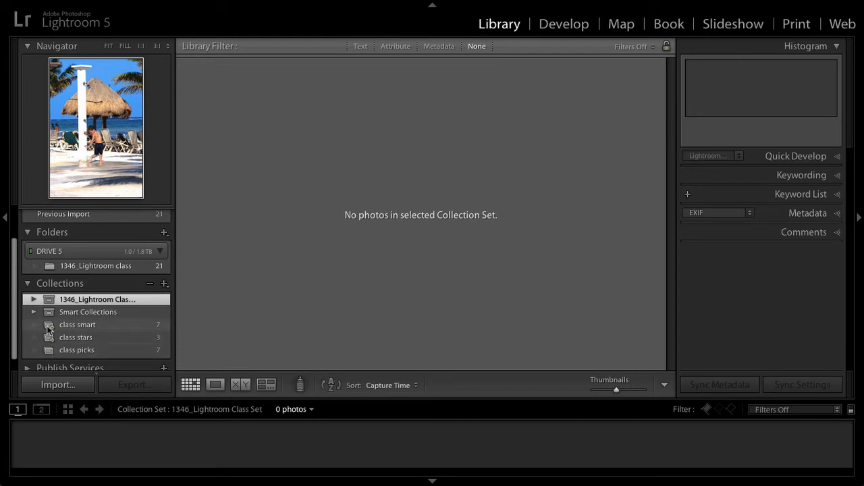
left_click_drag(48, 329, 49, 300)
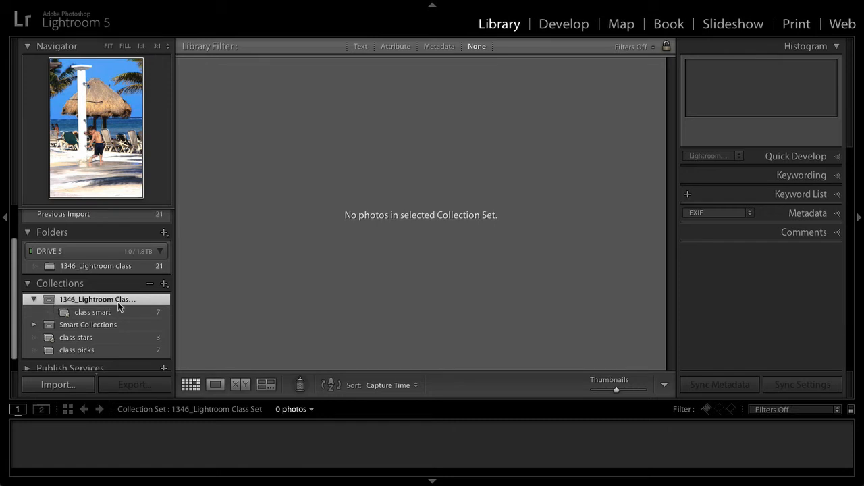
left_click_drag(49, 341, 52, 301)
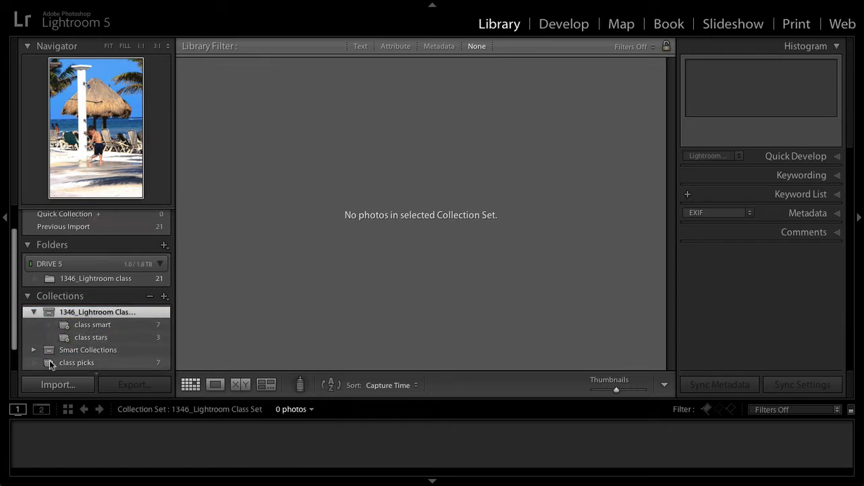
left_click_drag(48, 361, 53, 318)
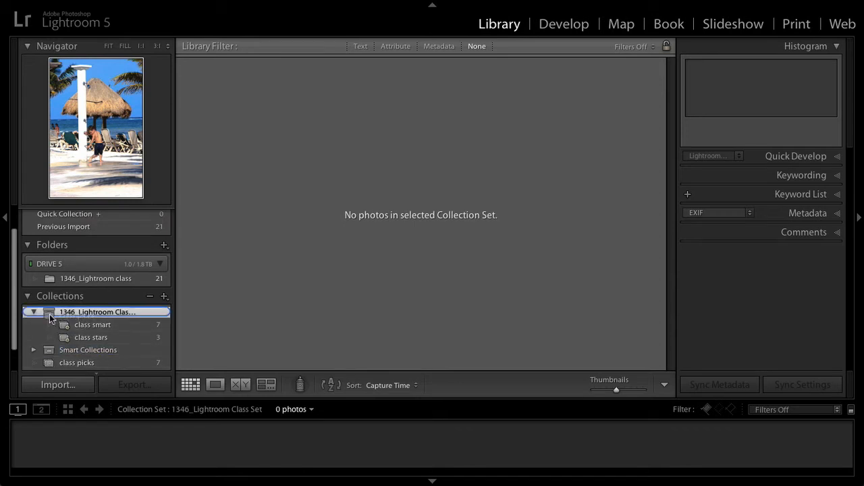
scroll(92, 329, "down", 1)
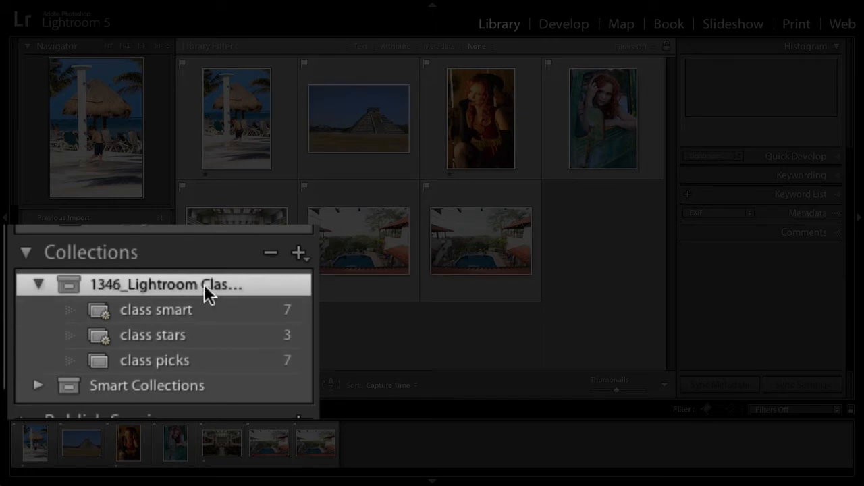
left_click(39, 284)
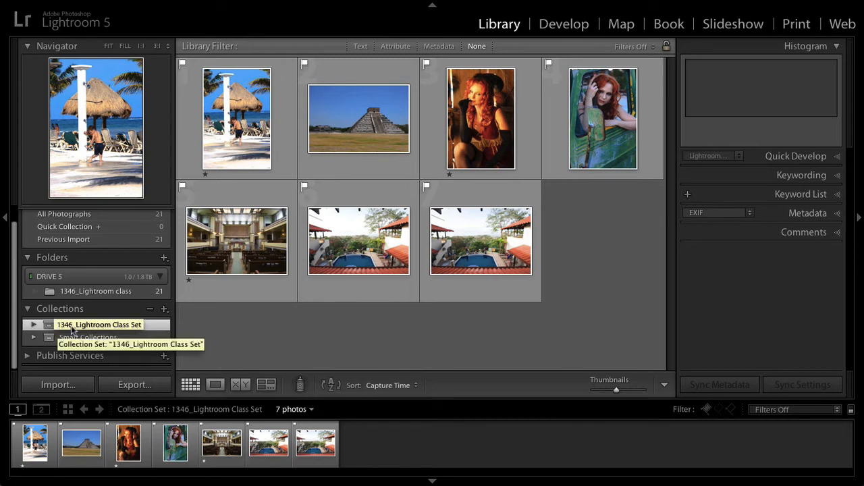
Step: Browse the Behind the Scenes, GX7 Photos, picks and Showcase collections in the 1327_GX7 Road trip set, and collapse the set
left_click(203, 321)
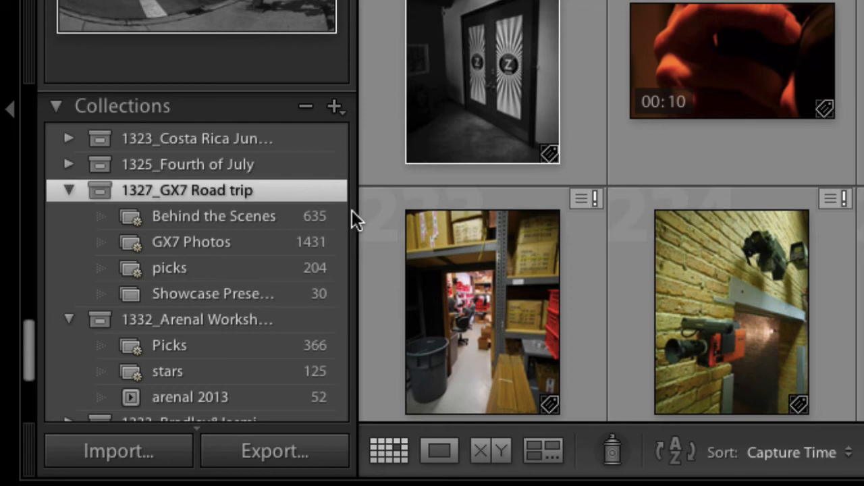
left_click(286, 212)
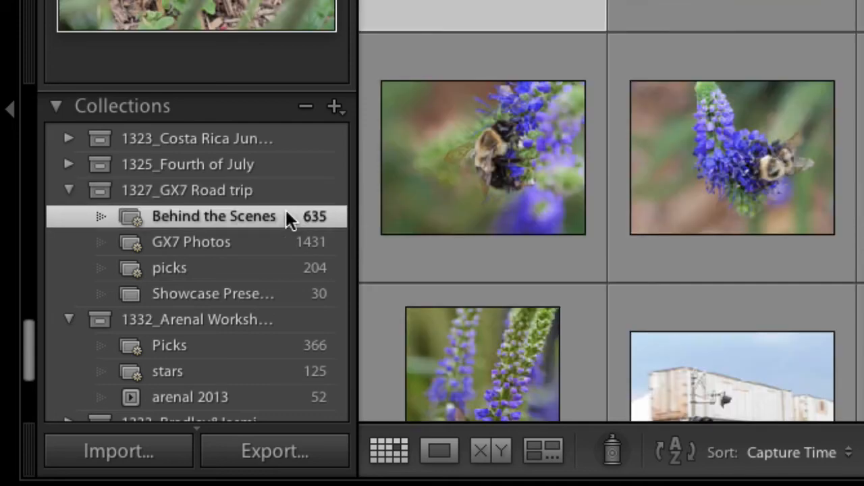
left_click(235, 241)
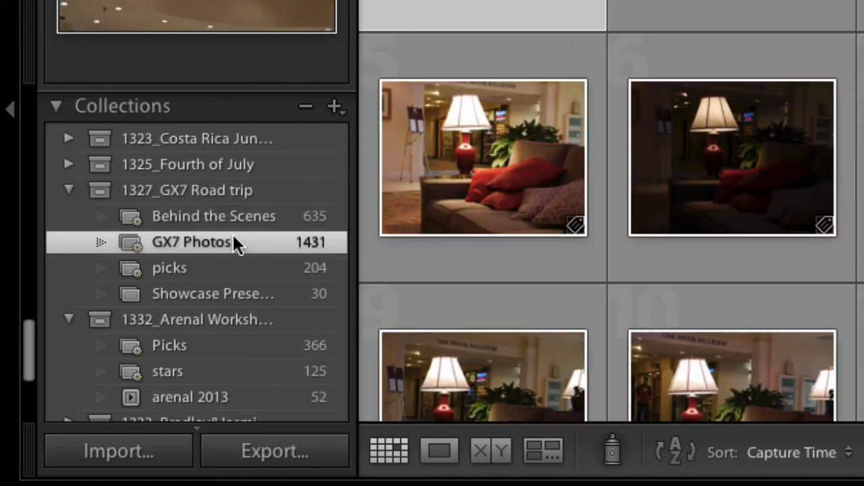
left_click(213, 258)
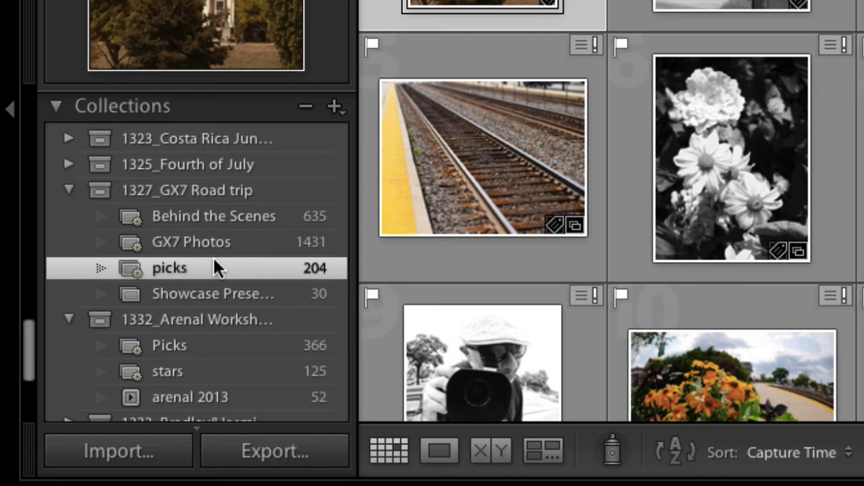
left_click(203, 295)
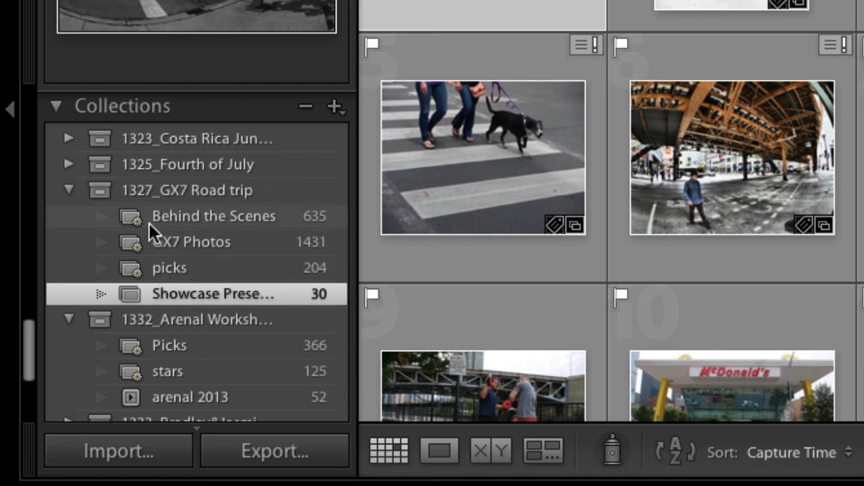
left_click(67, 185)
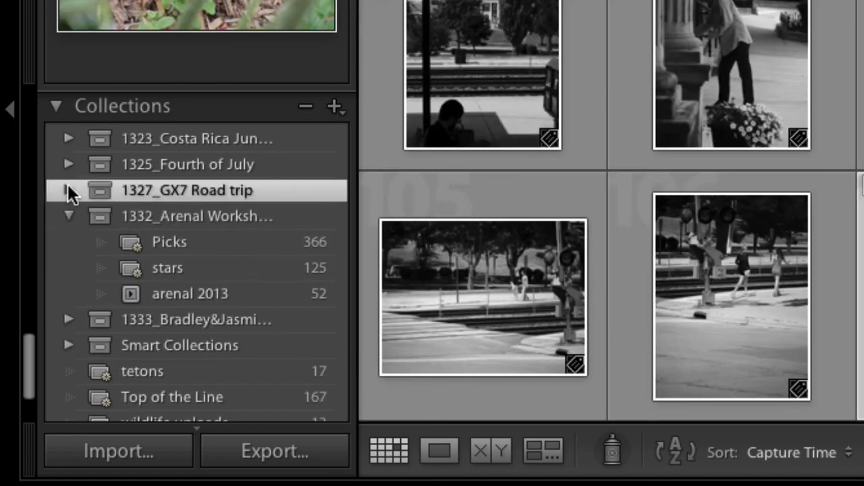